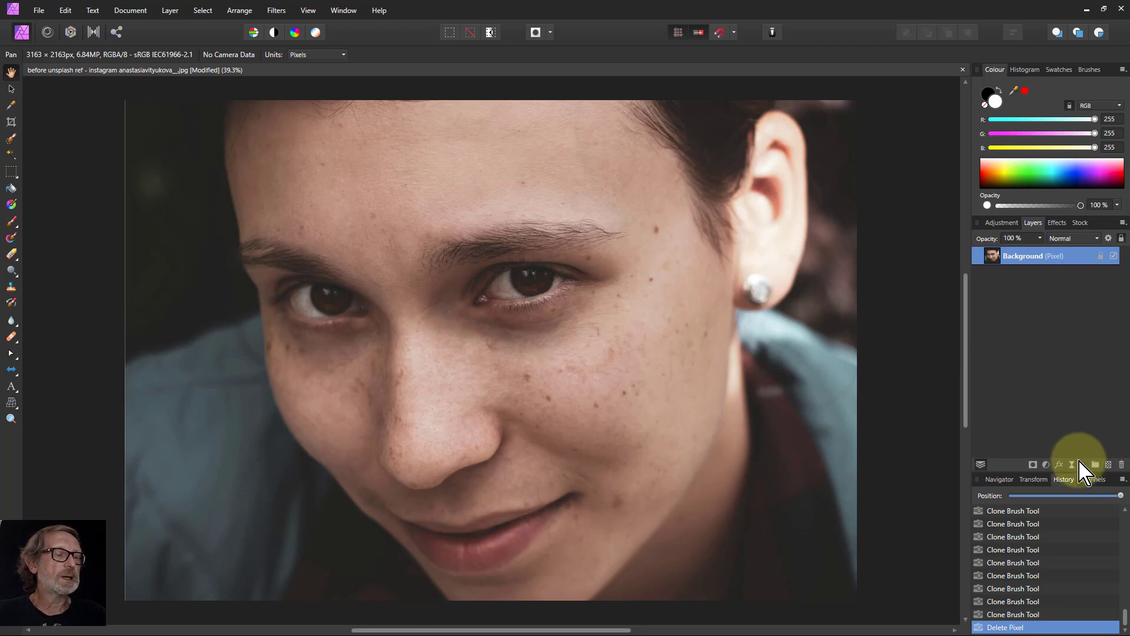
Step: Add a new pixel layer and set the Clone Brush to source Current Layer & Below with Lighten blend mode
left_click(1109, 466)
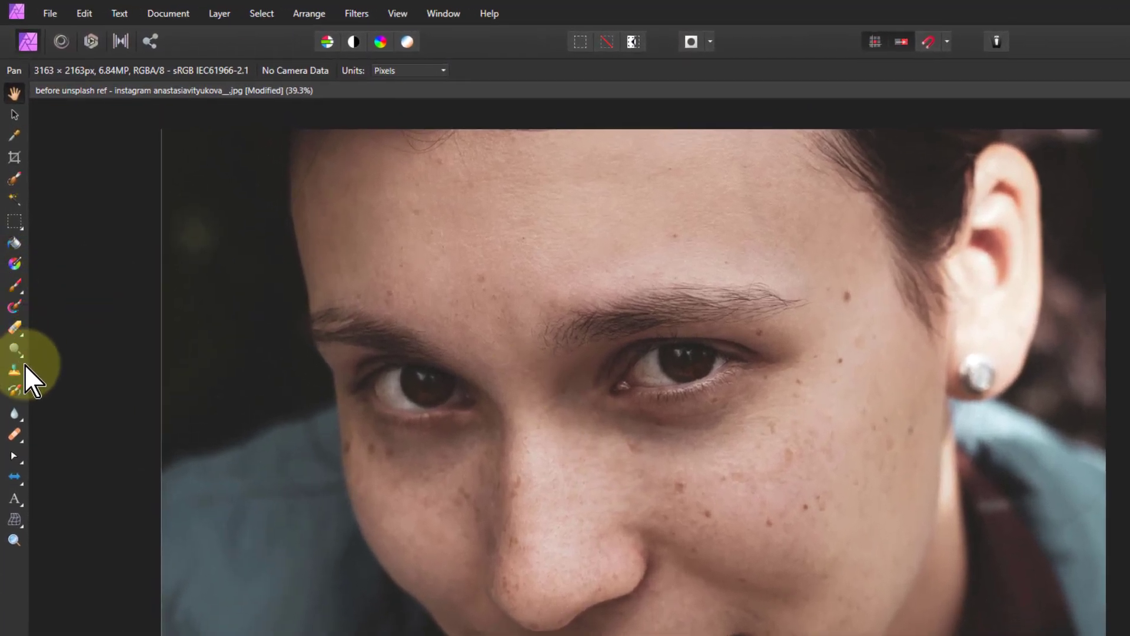
left_click(14, 370)
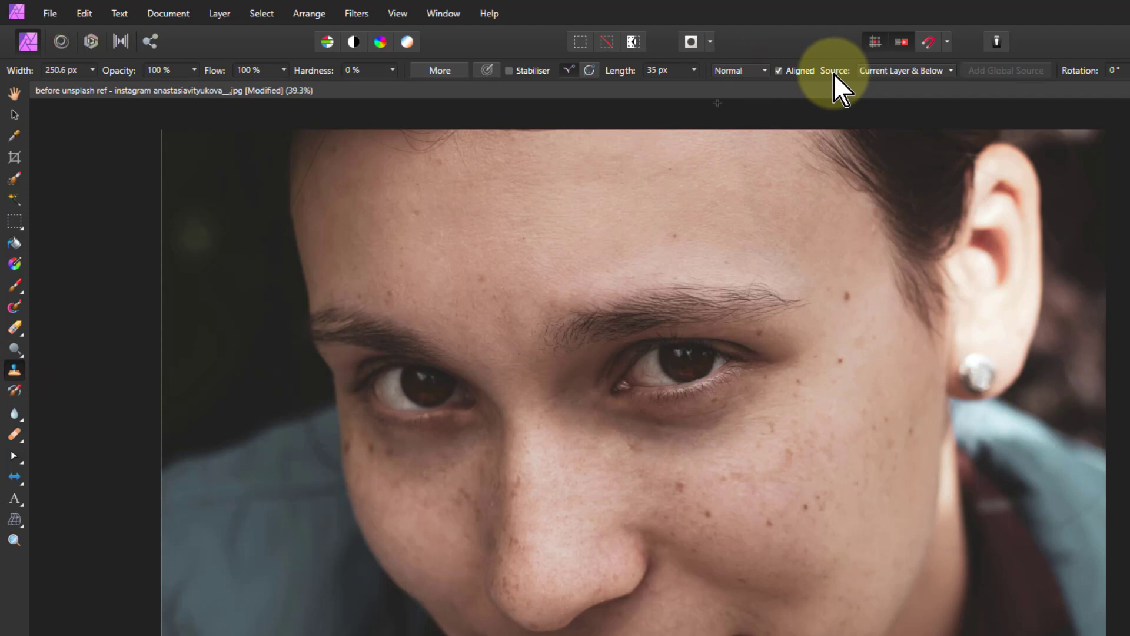
left_click(879, 72)
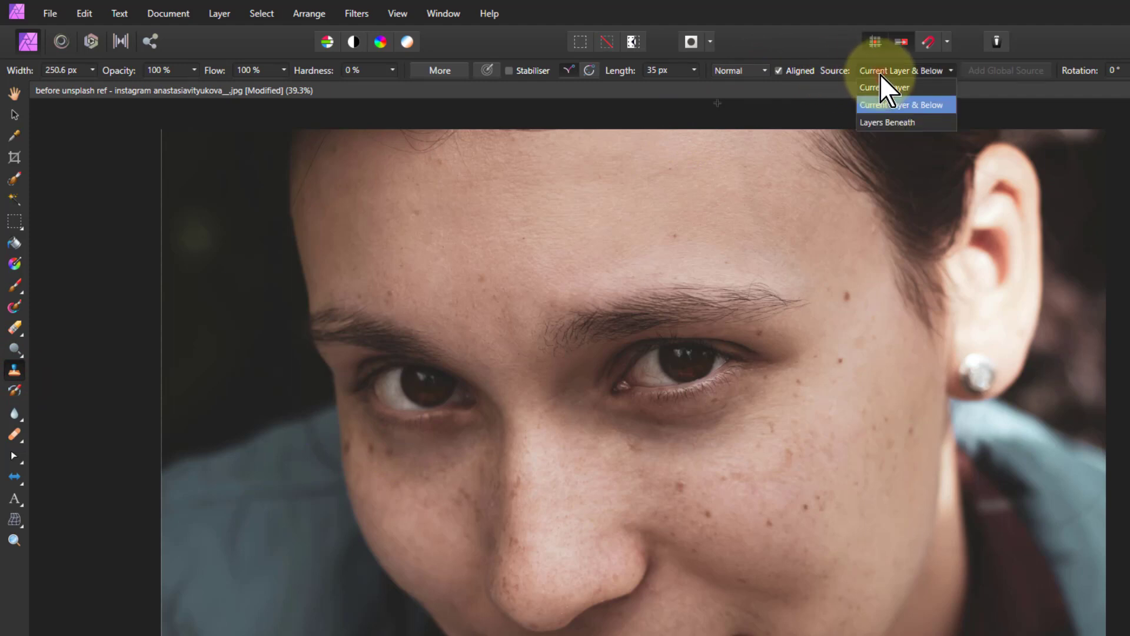
left_click(907, 106)
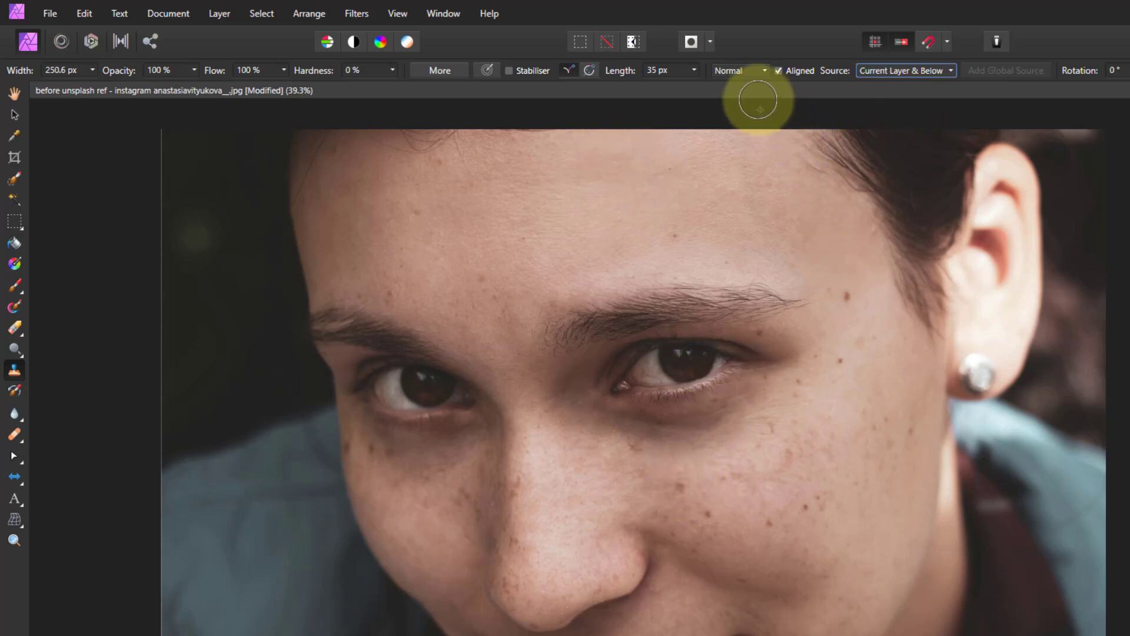
left_click(740, 72)
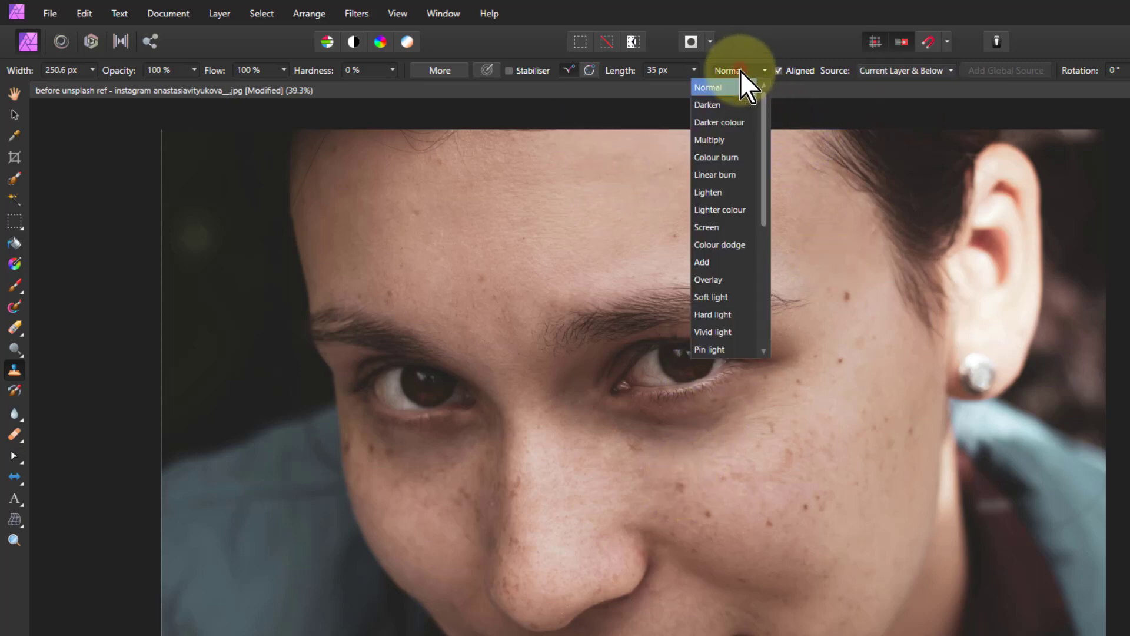
left_click(708, 192)
Step: Reduce the Clone Brush width to 130.8 px, sample clear skin beside the nose and cover the adjacent dark spot
scroll(795, 626, "up", 2)
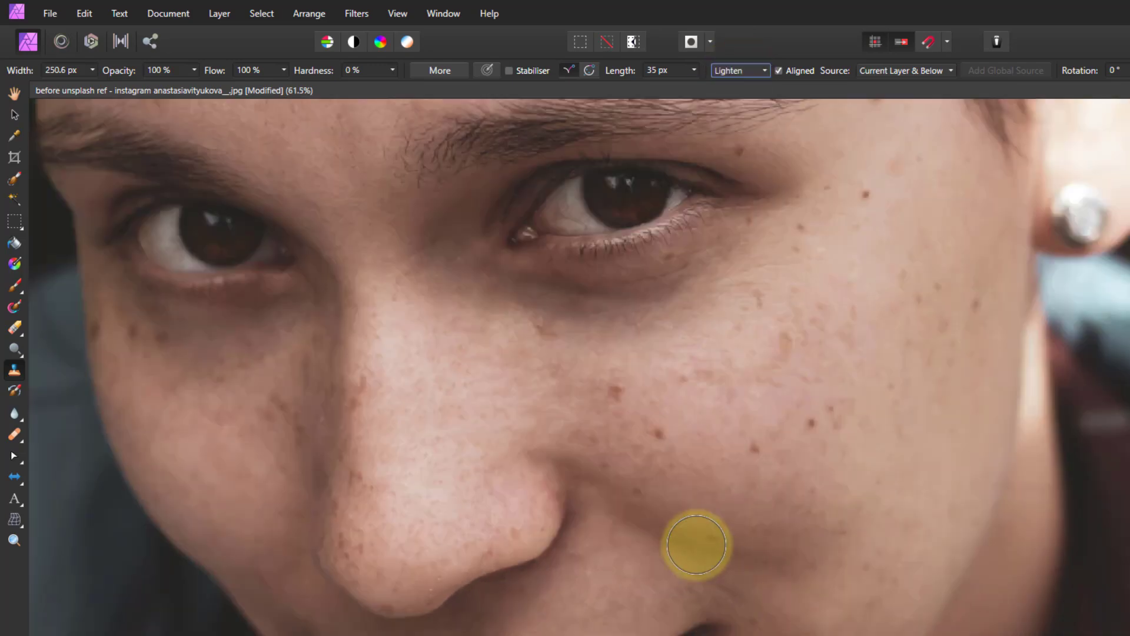
scroll(588, 345, "up", 1)
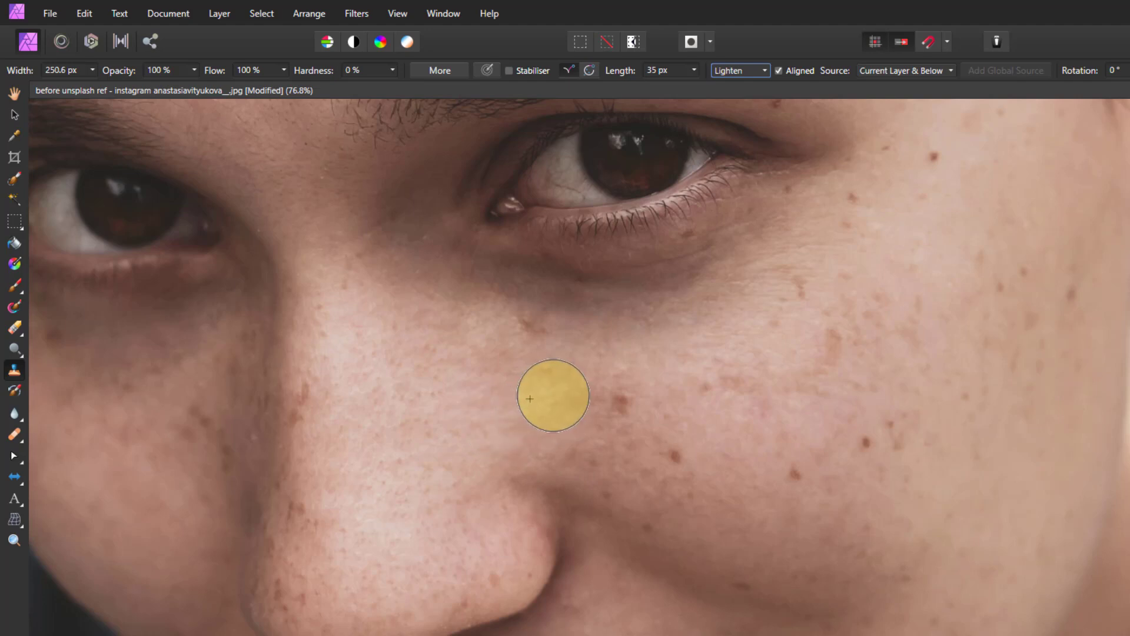
mouse_move(530, 399)
left_mouse_down()
mouse_move(612, 403)
mouse_move(599, 408)
left_mouse_up()
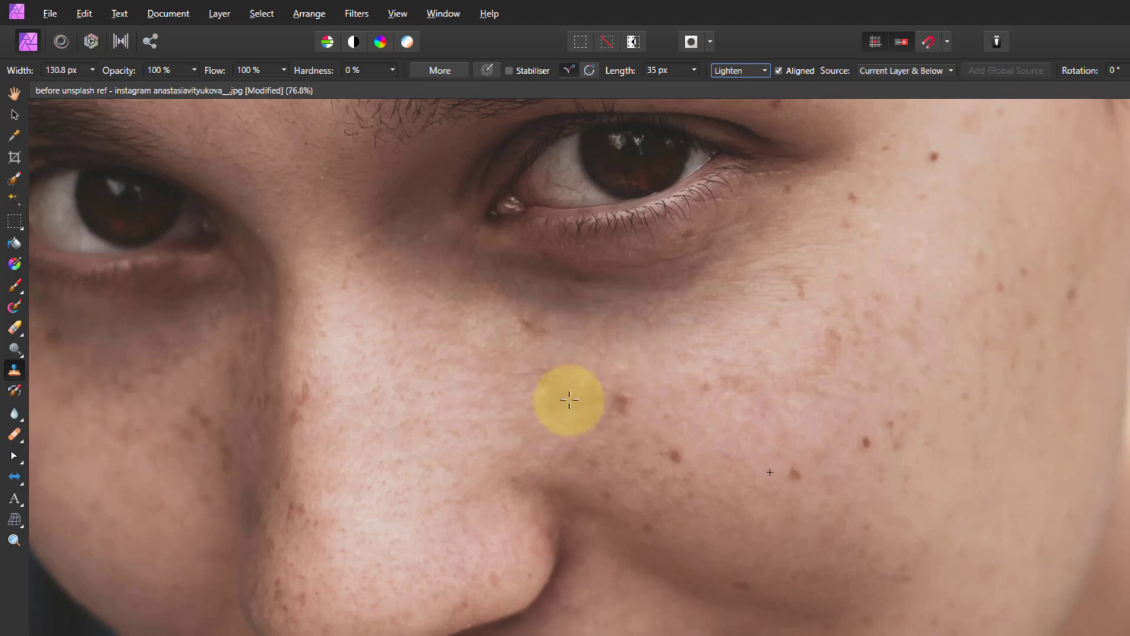
left_click(569, 400, "alt")
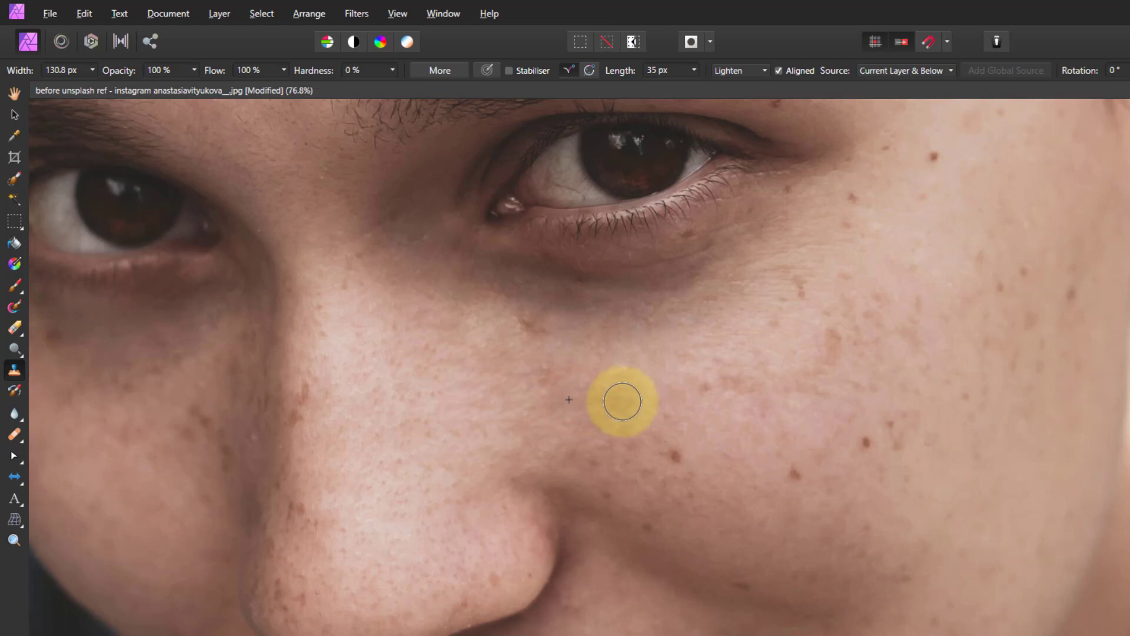
left_click(621, 402)
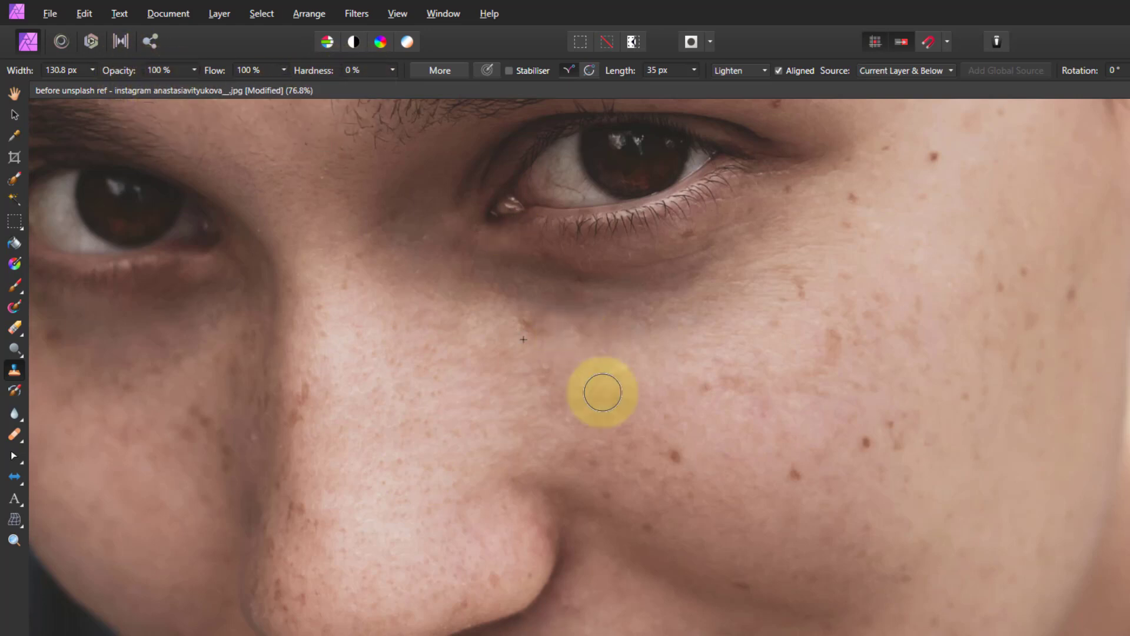
Step: Clone over the dark spots across the cheek and beside the outer eye corner, undoing the stray dab by the nostril
left_click(676, 453)
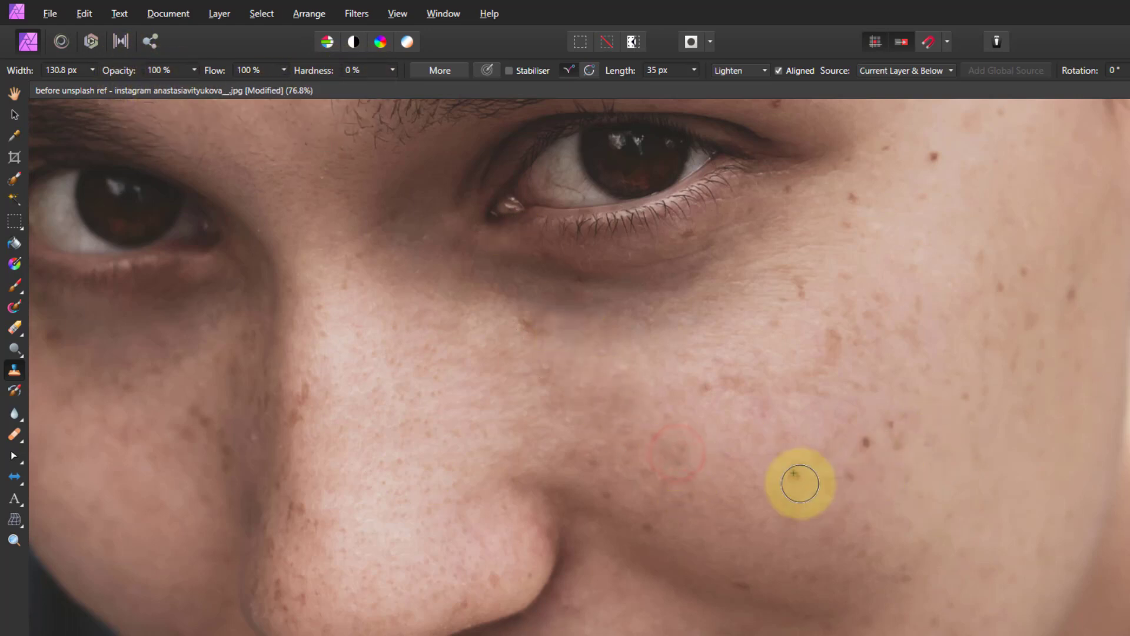
left_click(799, 475)
left_click(865, 443)
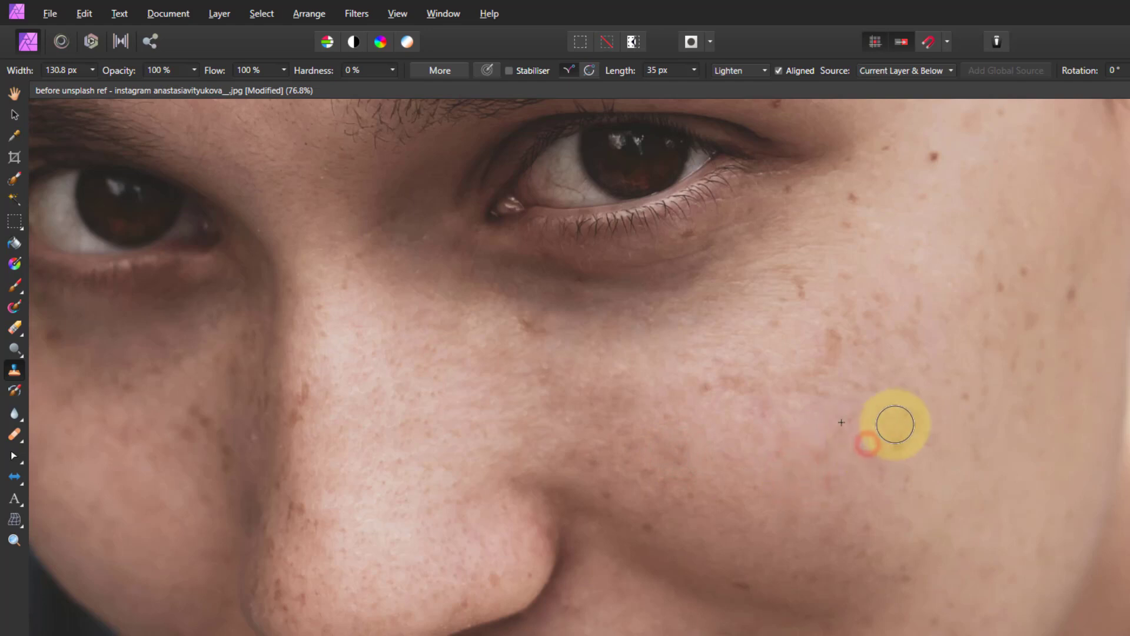
left_click(894, 424)
left_click(902, 448)
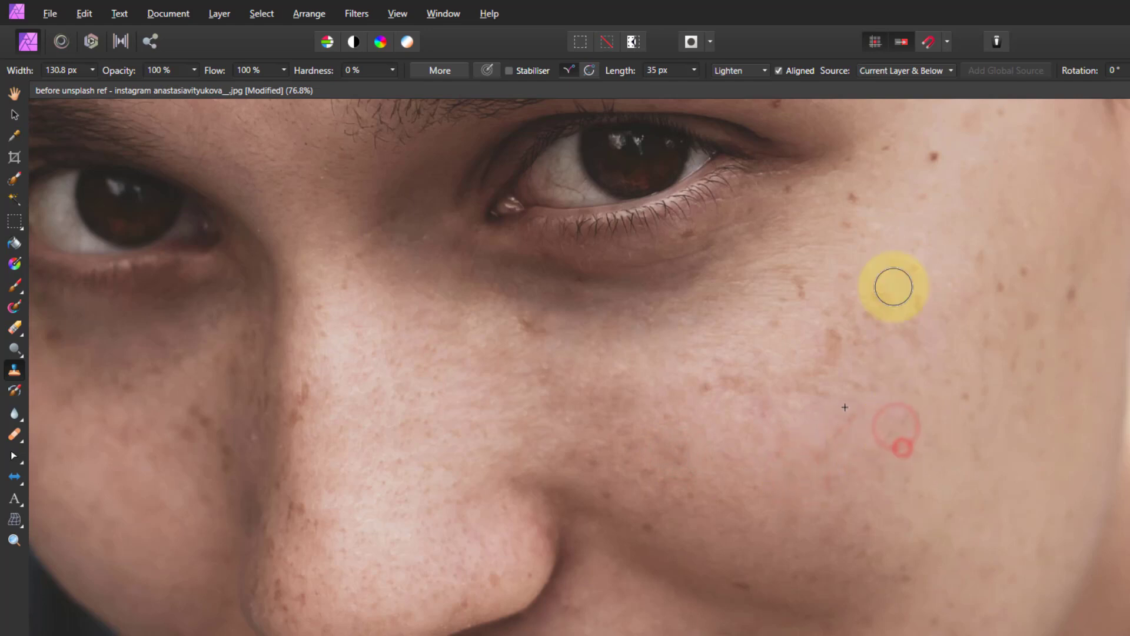
left_click(937, 159)
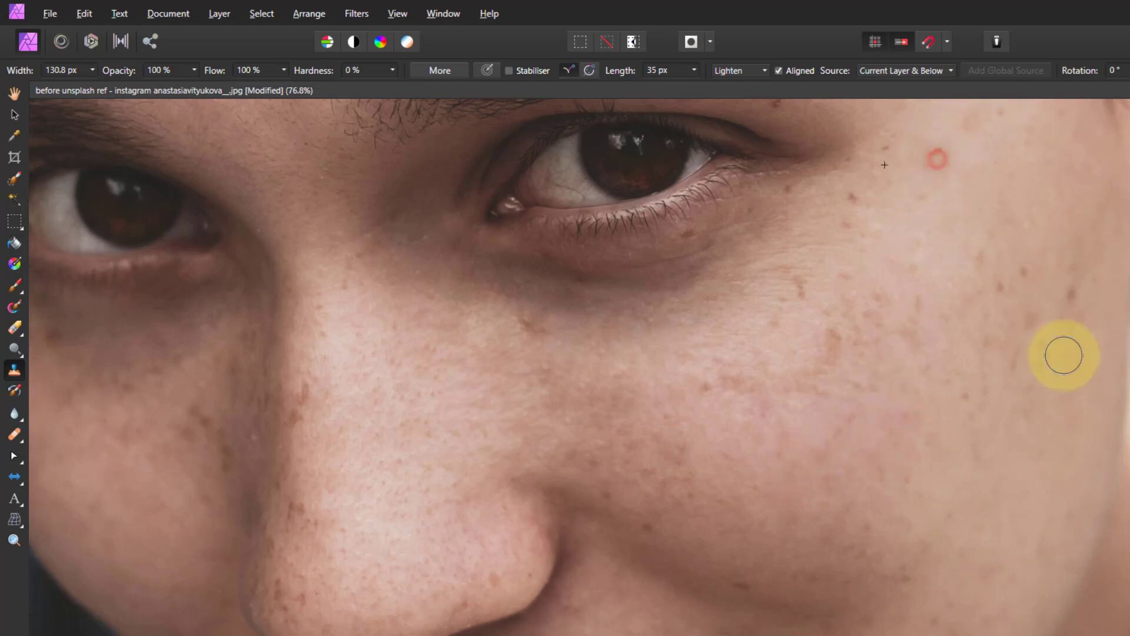
left_click(560, 496)
key("ctrl+z")
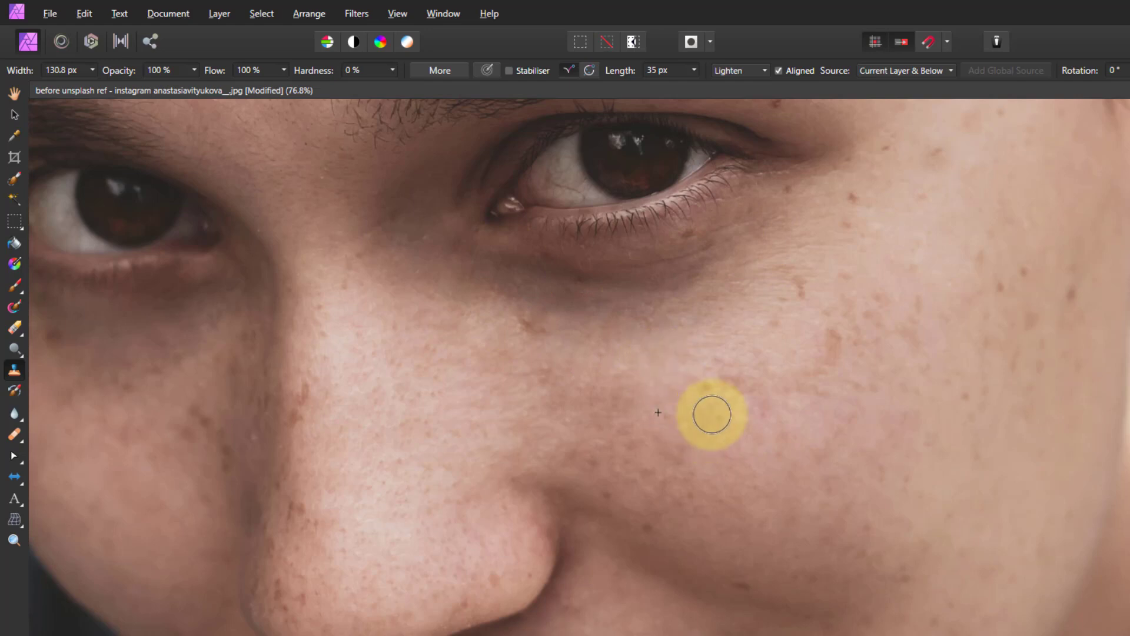
Step: Enlarge the Clone Brush width to 302.6 px and lower its opacity to 20%
key("bracketright")
key("bracketright")
key("bracketright")
key("bracketright")
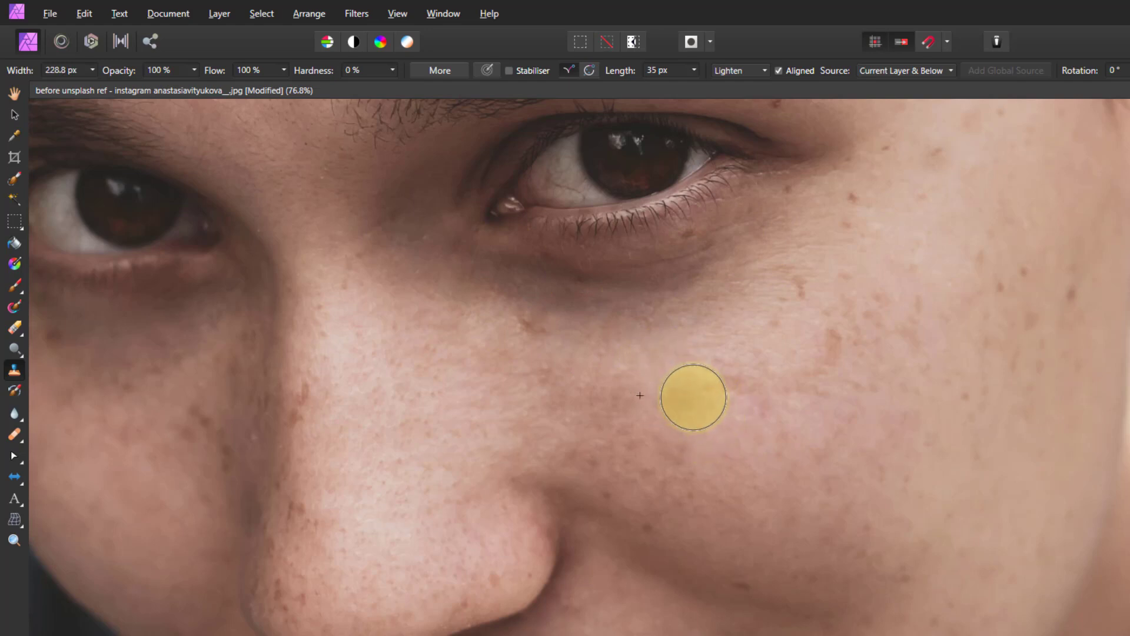
key("bracketright")
key("bracketright")
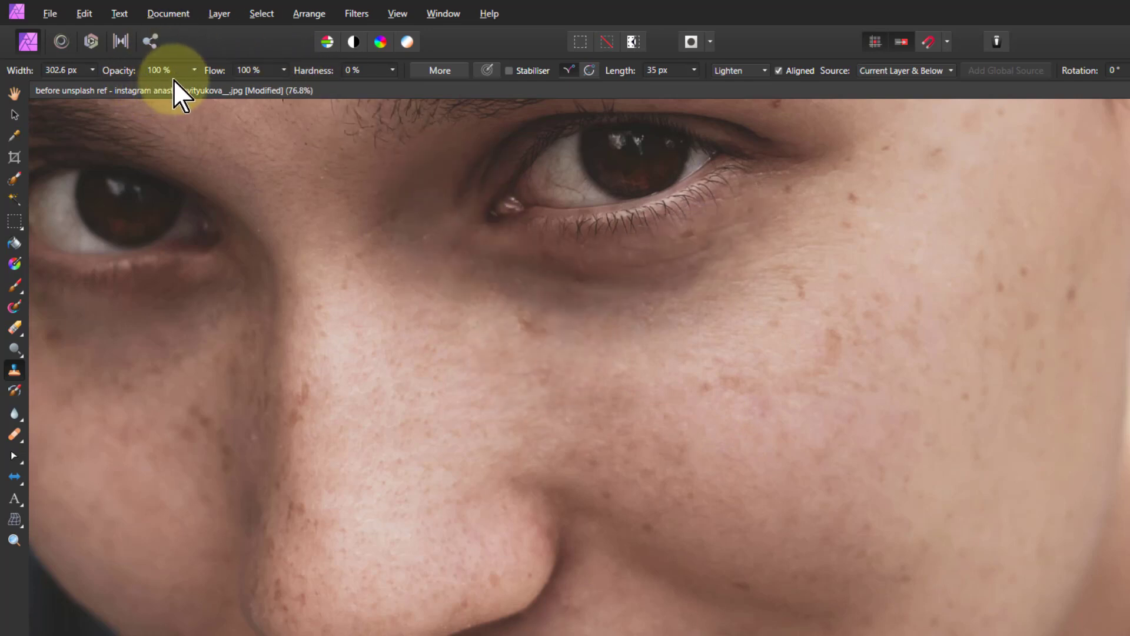
left_click(194, 71)
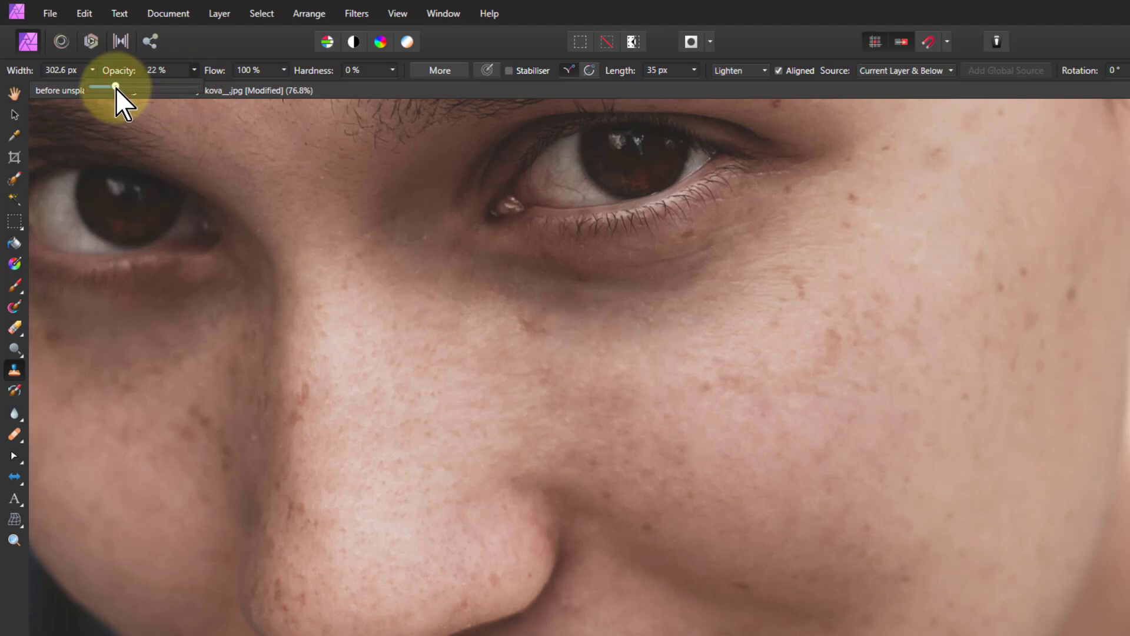
left_click_drag(115, 87, 113, 90)
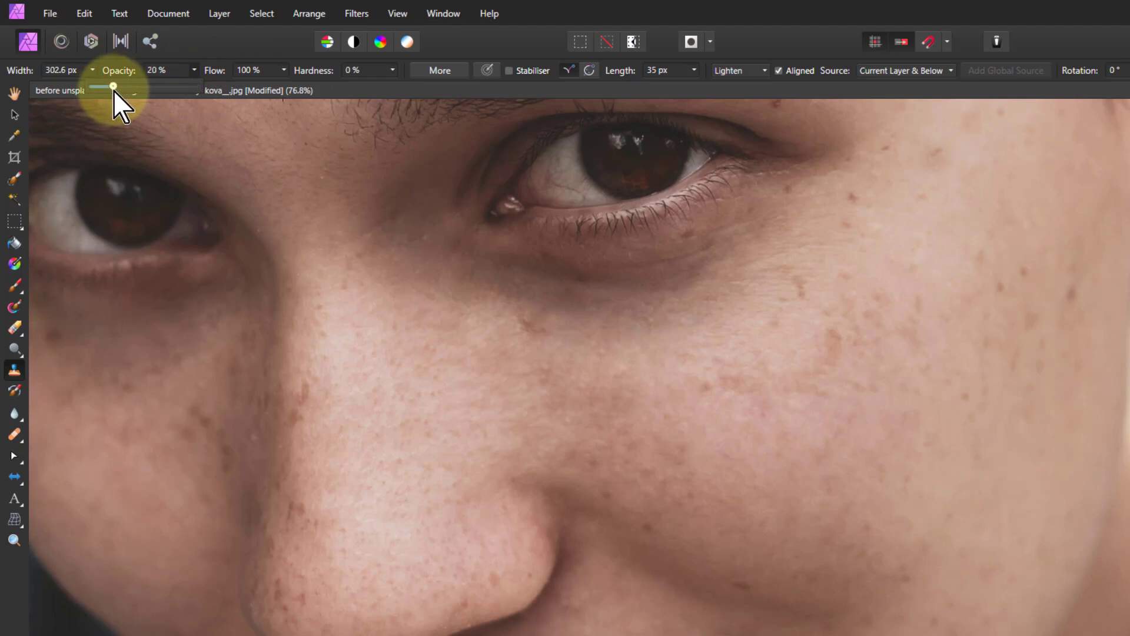
left_click(698, 405)
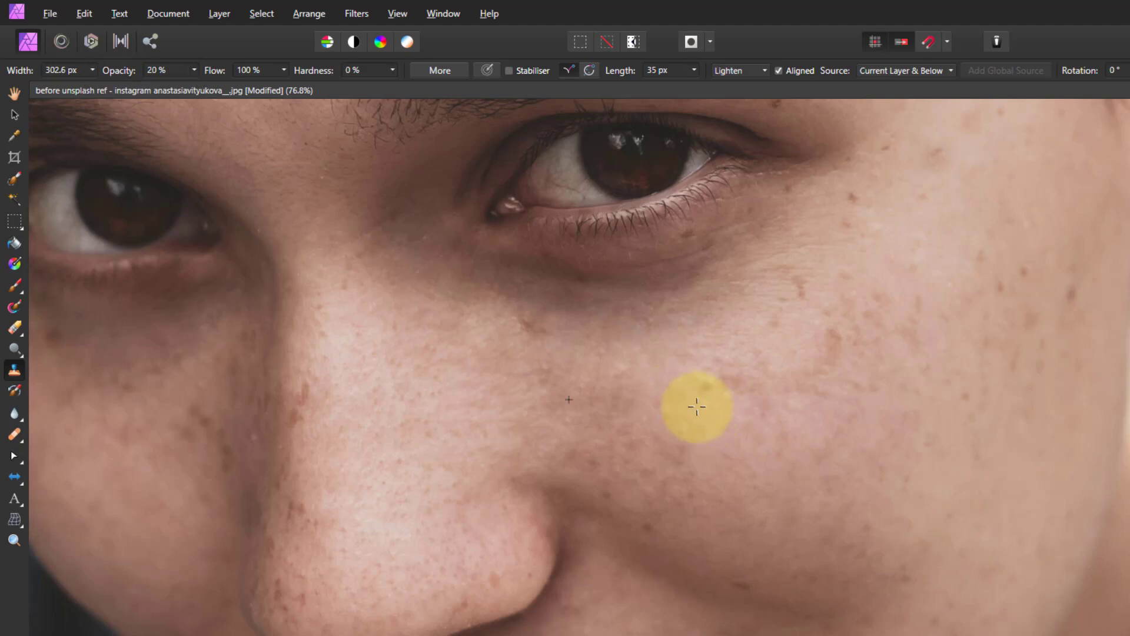
Step: Sample clear cheek skin and clone it softly over the shadow and skin under the eye
left_click(726, 387, "alt")
left_click(730, 253)
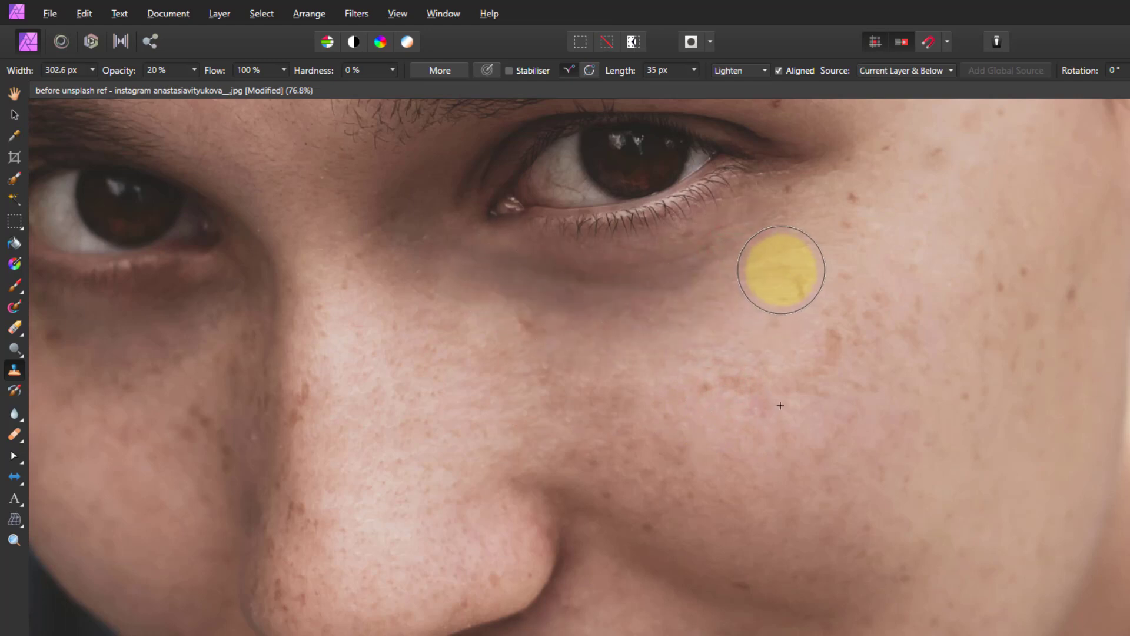
mouse_move(777, 238)
left_mouse_down()
mouse_move(714, 278)
mouse_move(618, 306)
mouse_move(527, 296)
left_mouse_up()
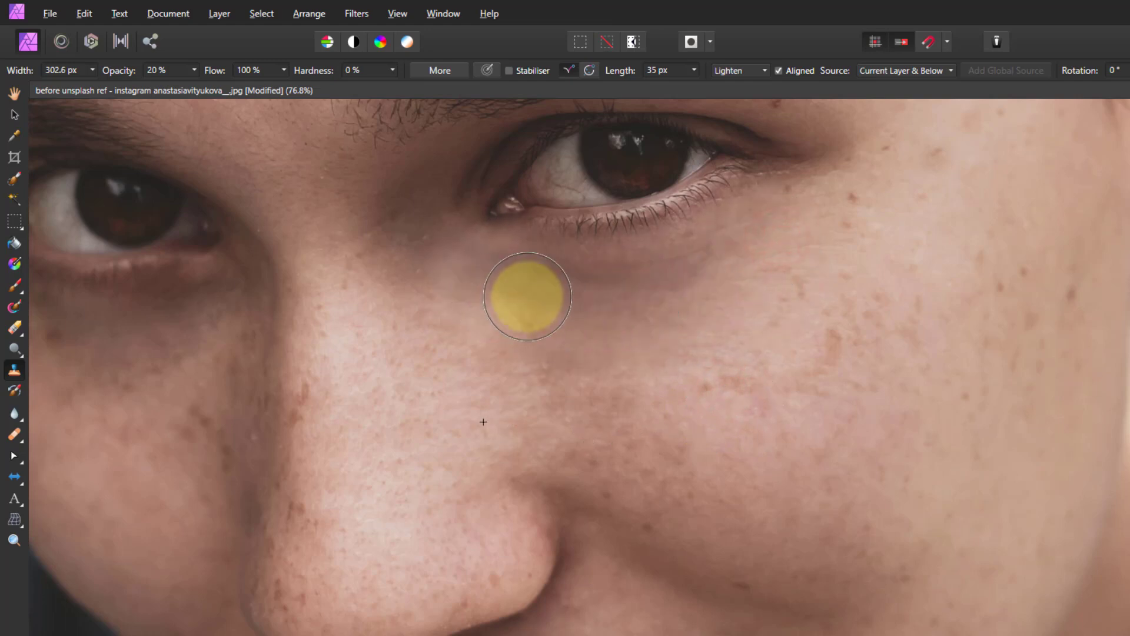
left_click_drag(762, 259, 449, 336)
left_click_drag(533, 362, 694, 370)
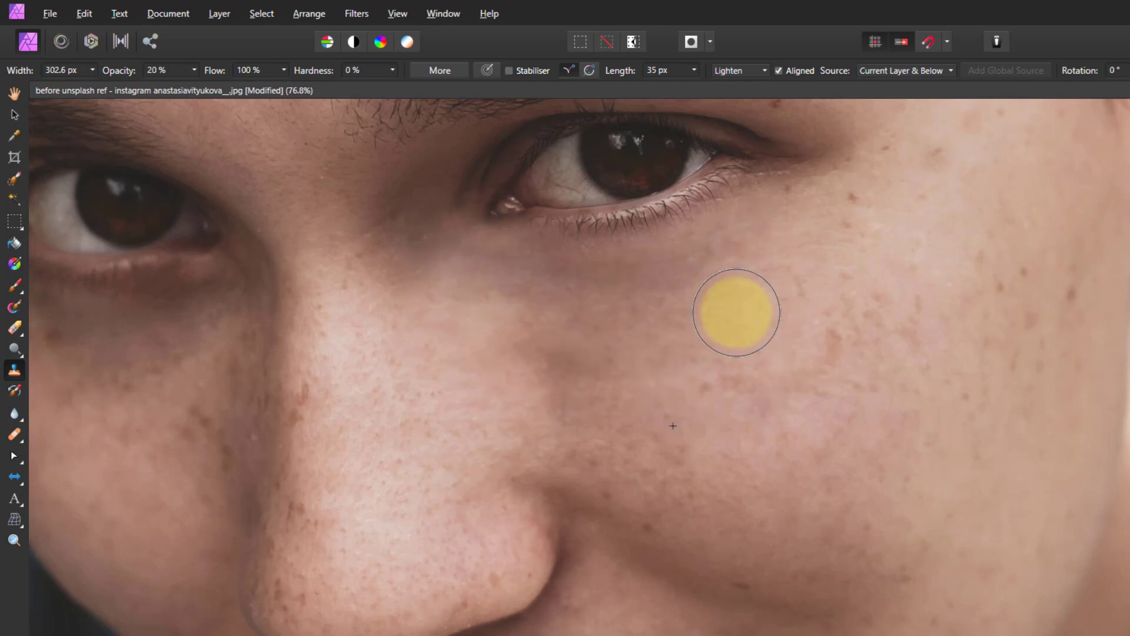
Step: Resample different cheek areas and blend the skin tone across the upper cheek
left_click(814, 429, "alt")
mouse_move(819, 296)
left_mouse_down()
mouse_move(465, 275)
mouse_move(701, 393)
mouse_move(732, 393)
mouse_move(844, 306)
mouse_move(906, 295)
mouse_move(928, 318)
mouse_move(919, 311)
left_mouse_up()
left_click(712, 386, "alt")
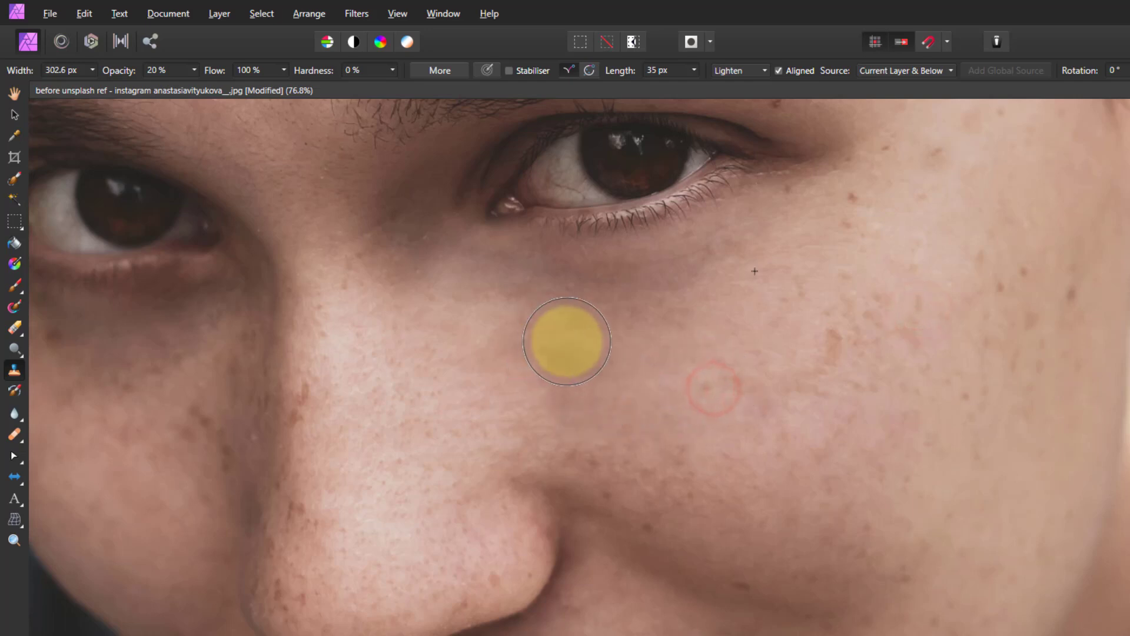
mouse_move(567, 341)
left_mouse_down()
mouse_move(651, 331)
mouse_move(609, 296)
mouse_move(701, 290)
mouse_move(609, 298)
mouse_move(539, 336)
mouse_move(550, 398)
mouse_move(815, 408)
left_mouse_up()
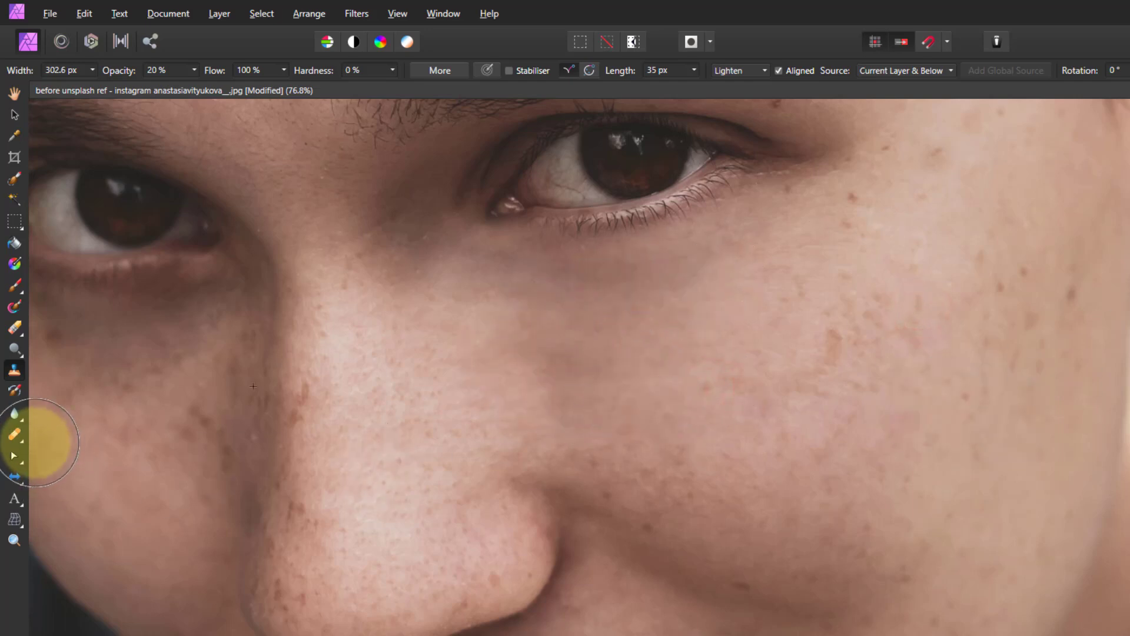
Step: Set the Erase Brush opacity to 22% and partially erase the retouching across the cheek beside the nose
left_click(18, 329)
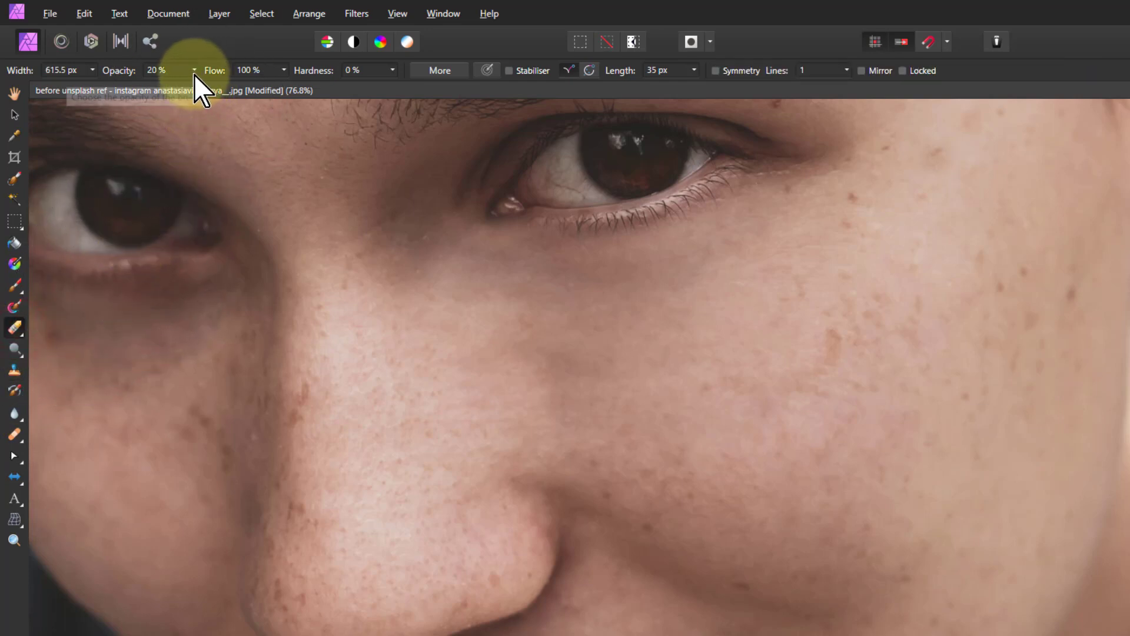
left_click_drag(195, 71, 199, 88)
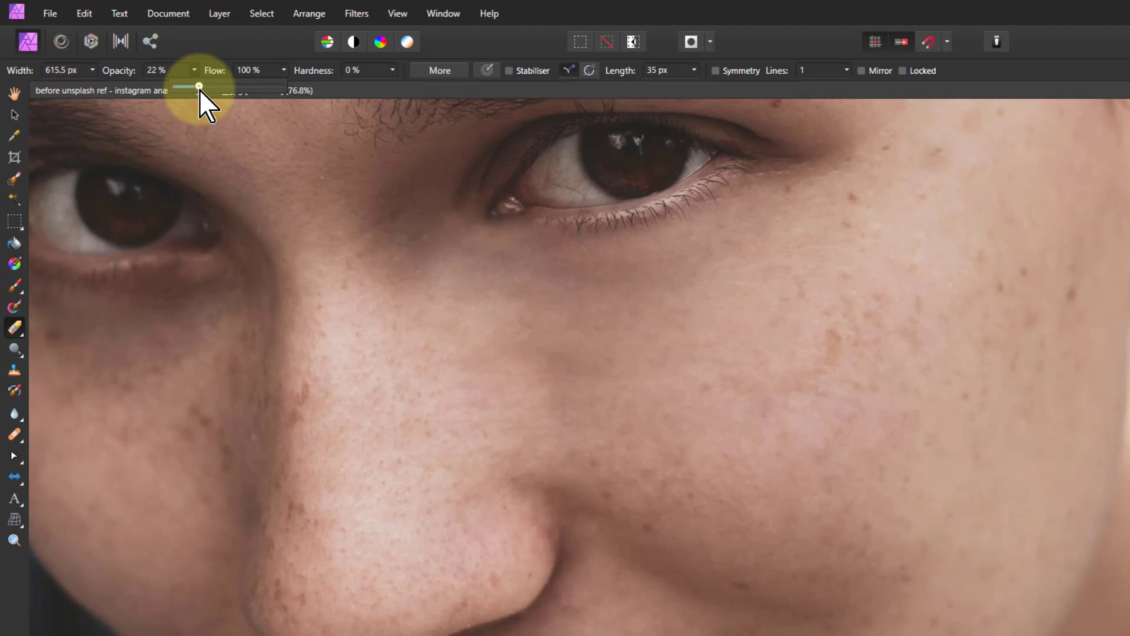
mouse_move(714, 401)
left_mouse_down()
mouse_move(525, 374)
mouse_move(585, 386)
mouse_move(595, 371)
left_mouse_up()
left_click_drag(512, 353, 561, 371)
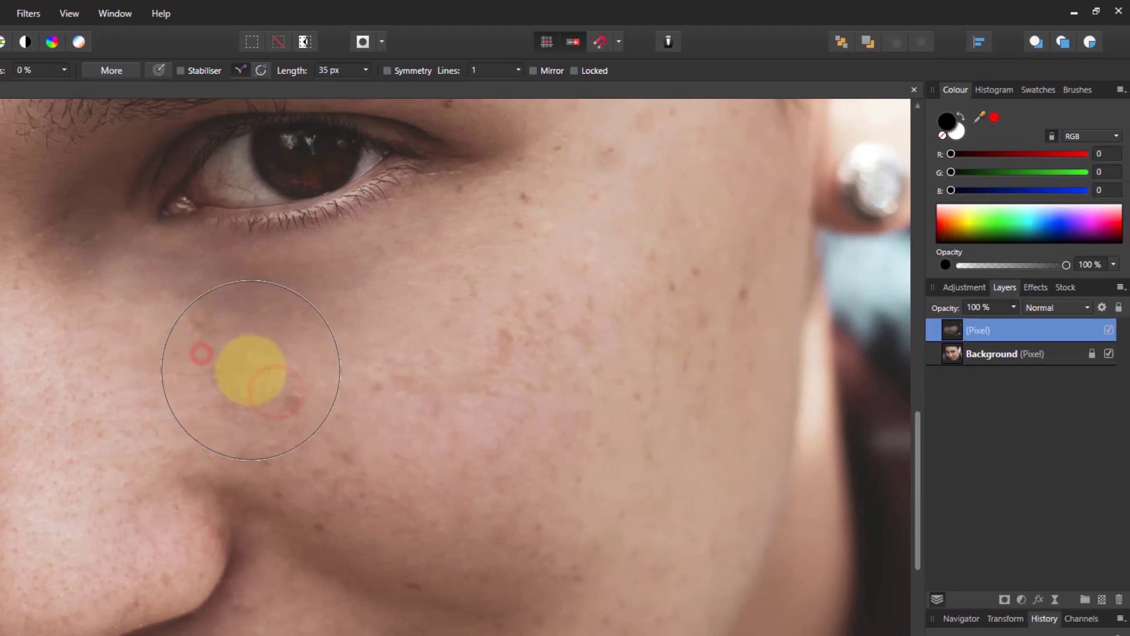
left_click_drag(251, 370, 277, 377)
mouse_move(214, 366)
left_mouse_down()
mouse_move(301, 383)
mouse_move(381, 383)
left_mouse_up()
left_click_drag(201, 390, 484, 424)
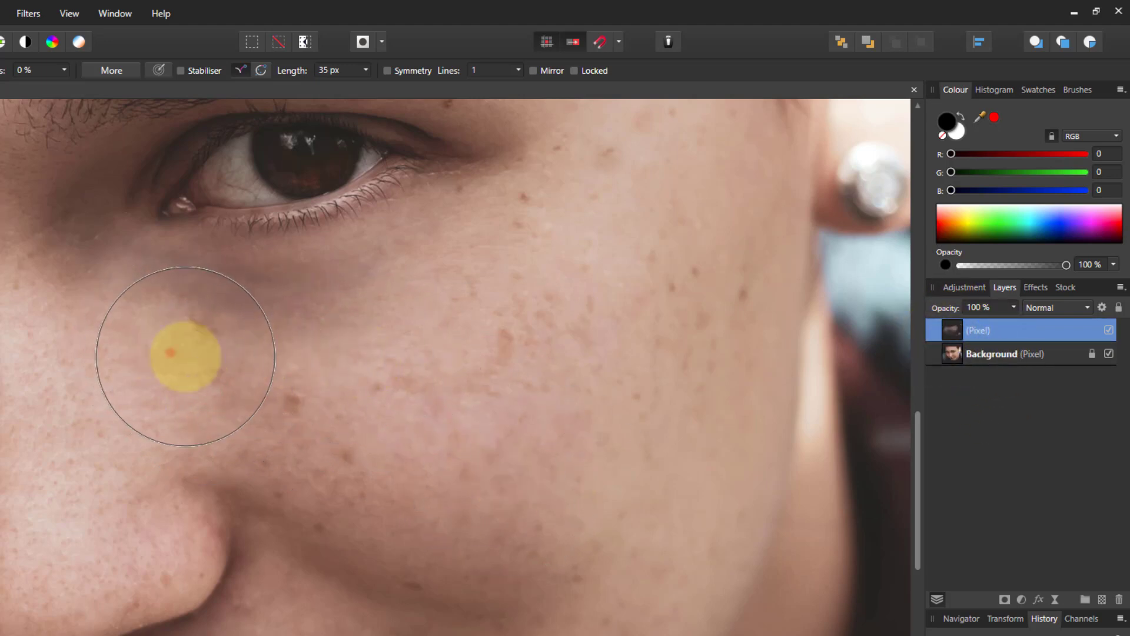
left_click_drag(185, 356, 561, 503)
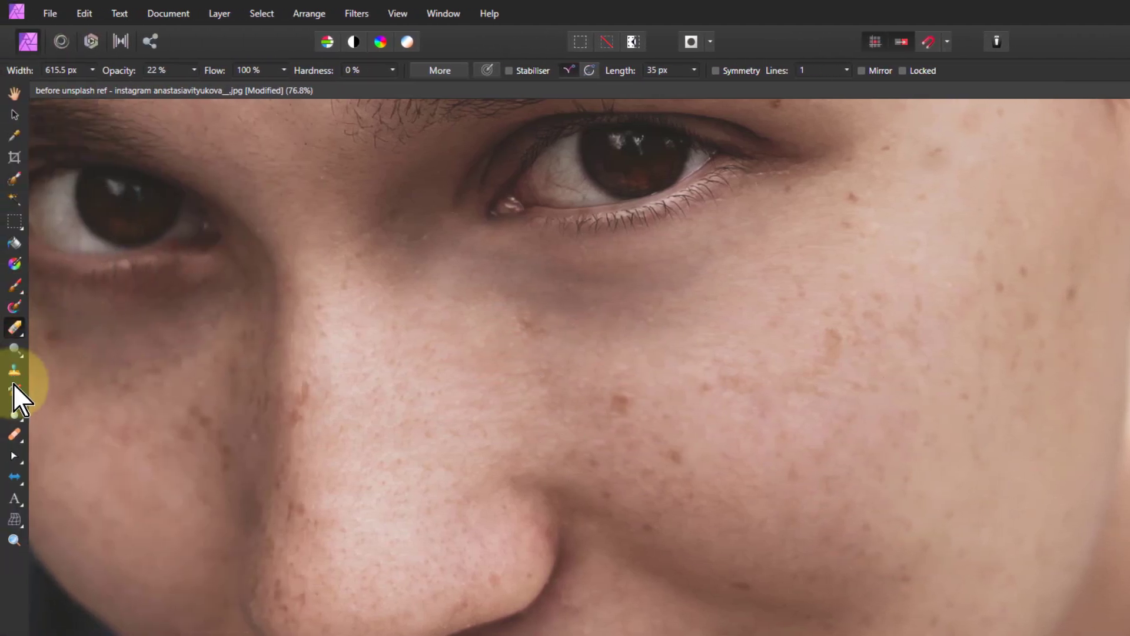
Step: Enlarge the Clone Brush to 400.2 px, sample the outer cheek and lighten the skin under the eye and across the cheek
left_click(15, 371)
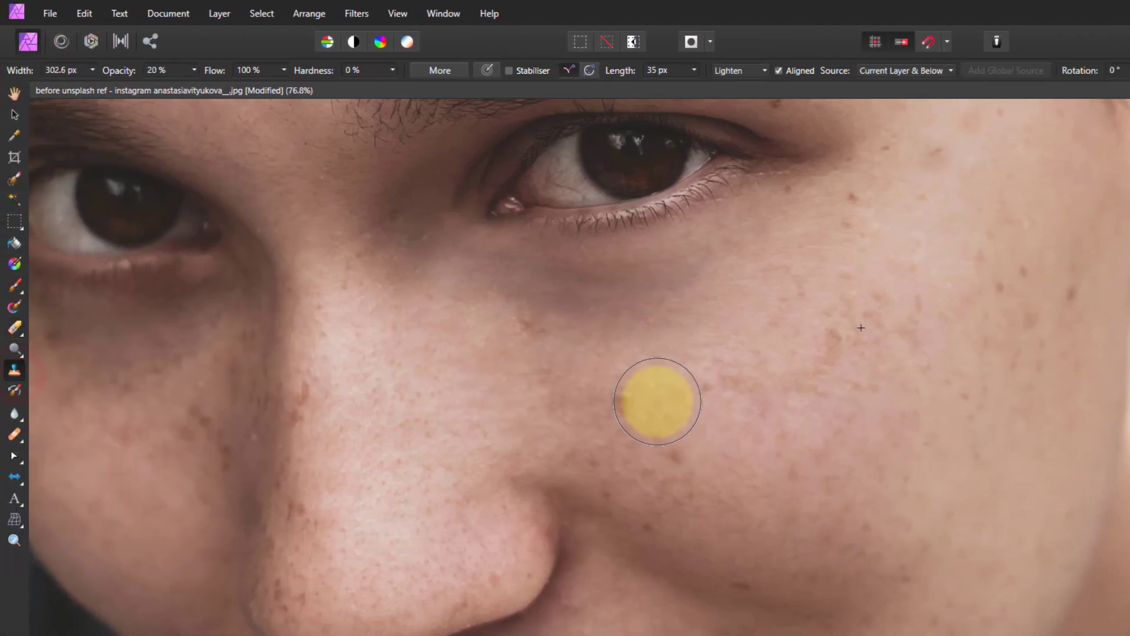
key("bracketright")
key("bracketright")
mouse_move(677, 379)
left_mouse_down()
mouse_move(813, 344)
mouse_move(888, 348)
mouse_move(908, 370)
left_mouse_up()
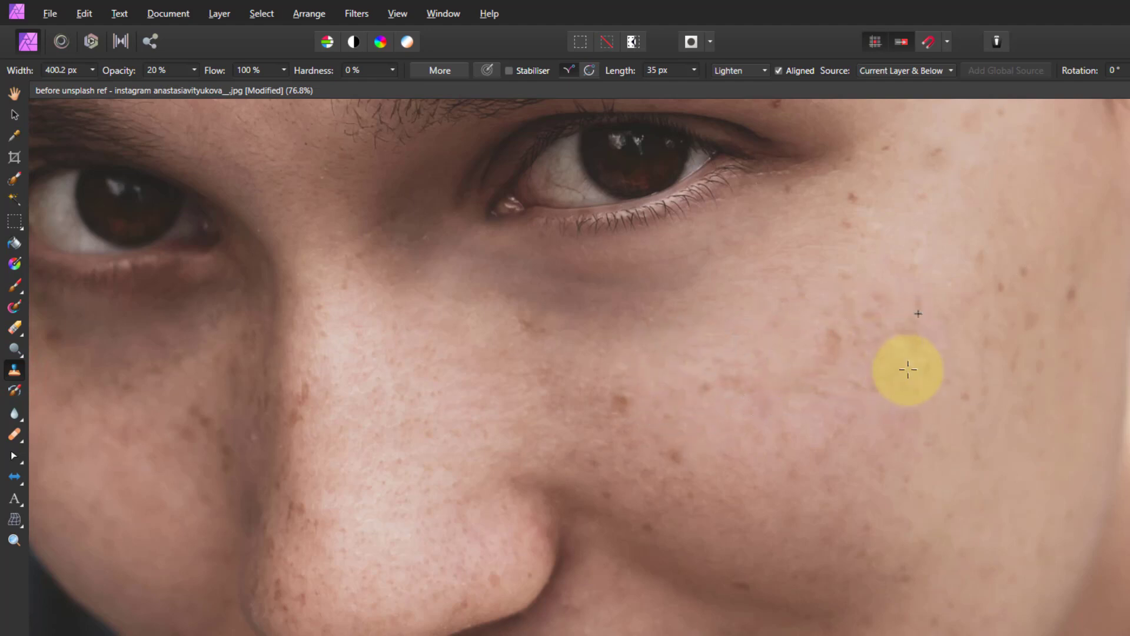
left_click(903, 370, "alt")
mouse_move(668, 281)
left_mouse_down()
mouse_move(523, 307)
mouse_move(457, 287)
left_mouse_up()
mouse_move(517, 318)
left_mouse_down()
mouse_move(595, 333)
mouse_move(535, 365)
mouse_move(578, 269)
mouse_move(747, 240)
mouse_move(717, 240)
mouse_move(710, 261)
mouse_move(576, 275)
left_mouse_up()
mouse_move(761, 299)
left_mouse_down()
mouse_move(749, 345)
mouse_move(725, 345)
mouse_move(717, 328)
mouse_move(642, 335)
left_mouse_up()
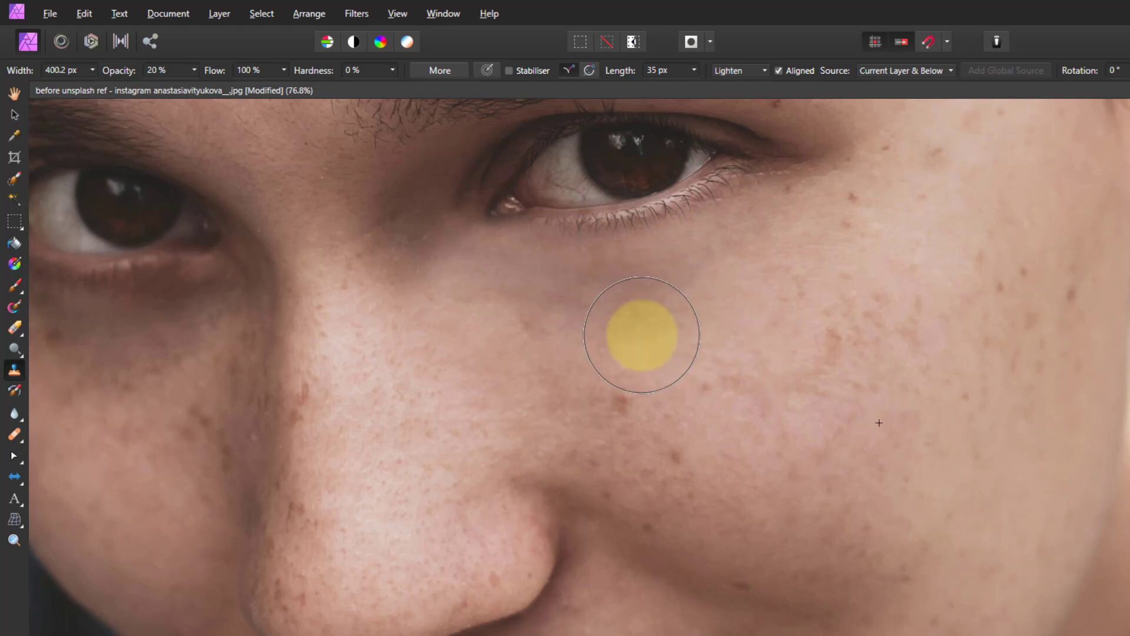
left_click_drag(642, 334, 677, 399)
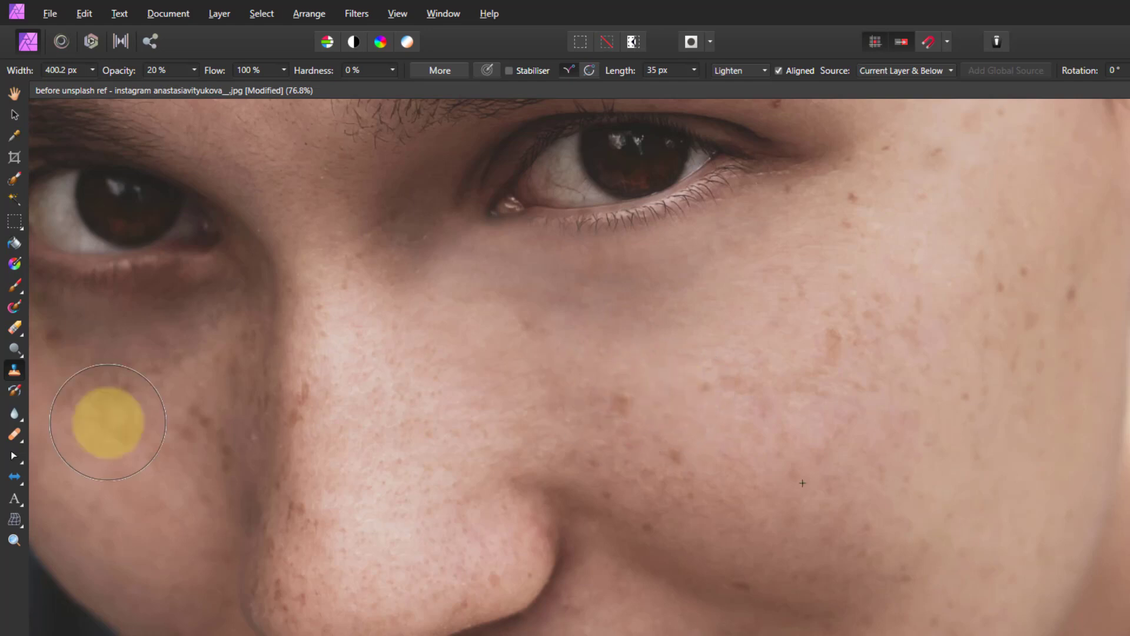
left_click_drag(108, 423, 183, 442)
mouse_move(555, 305)
left_mouse_down()
mouse_move(613, 294)
mouse_move(631, 304)
mouse_move(619, 291)
mouse_move(630, 286)
mouse_move(598, 286)
mouse_move(645, 268)
mouse_move(538, 330)
mouse_move(603, 357)
mouse_move(549, 369)
mouse_move(552, 358)
mouse_move(565, 386)
mouse_move(485, 434)
mouse_move(316, 363)
mouse_move(366, 366)
mouse_move(384, 481)
mouse_move(694, 429)
left_mouse_up()
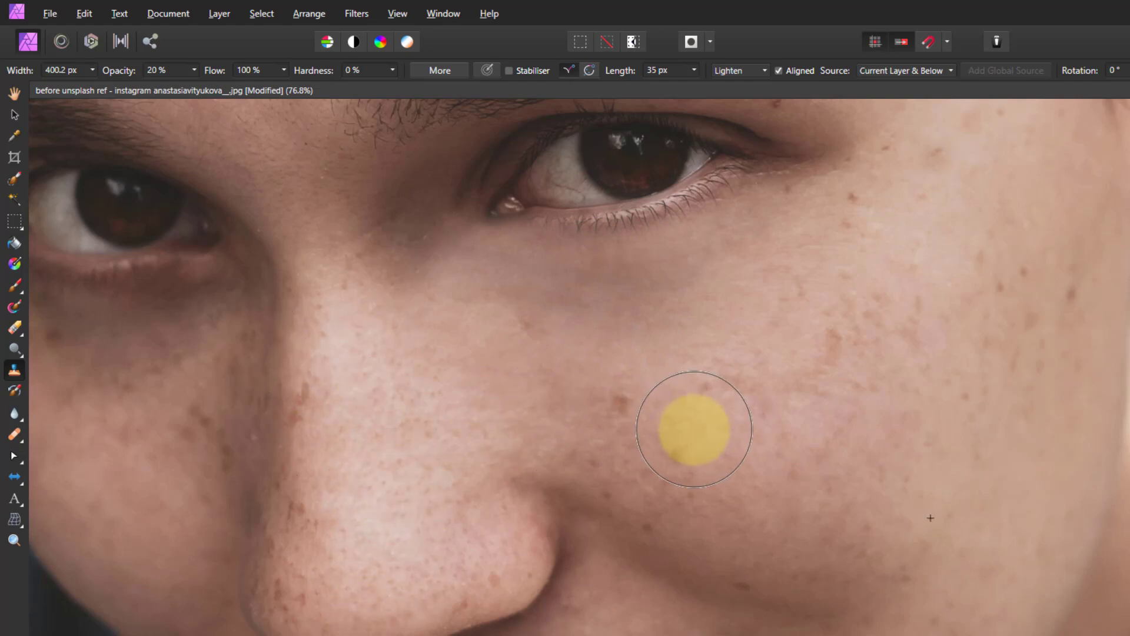
Step: Set the Clone Brush to Darken, sample the cheek beside the nose, reduce the width to 240.3 px and tone down the nose's bright skin
left_click(730, 69)
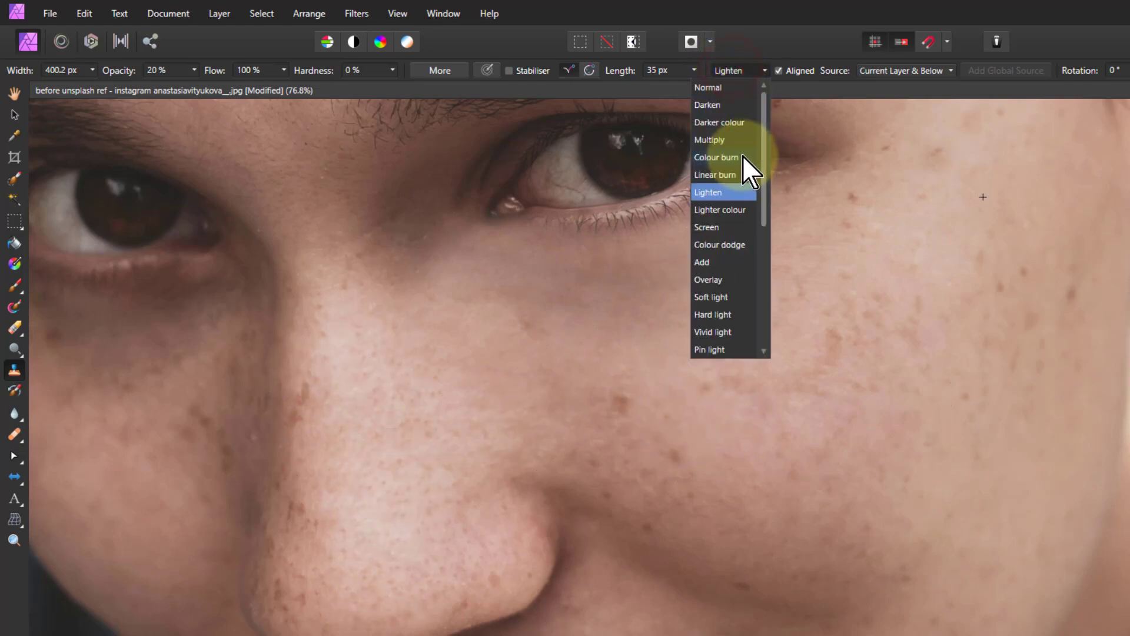
left_click(709, 105)
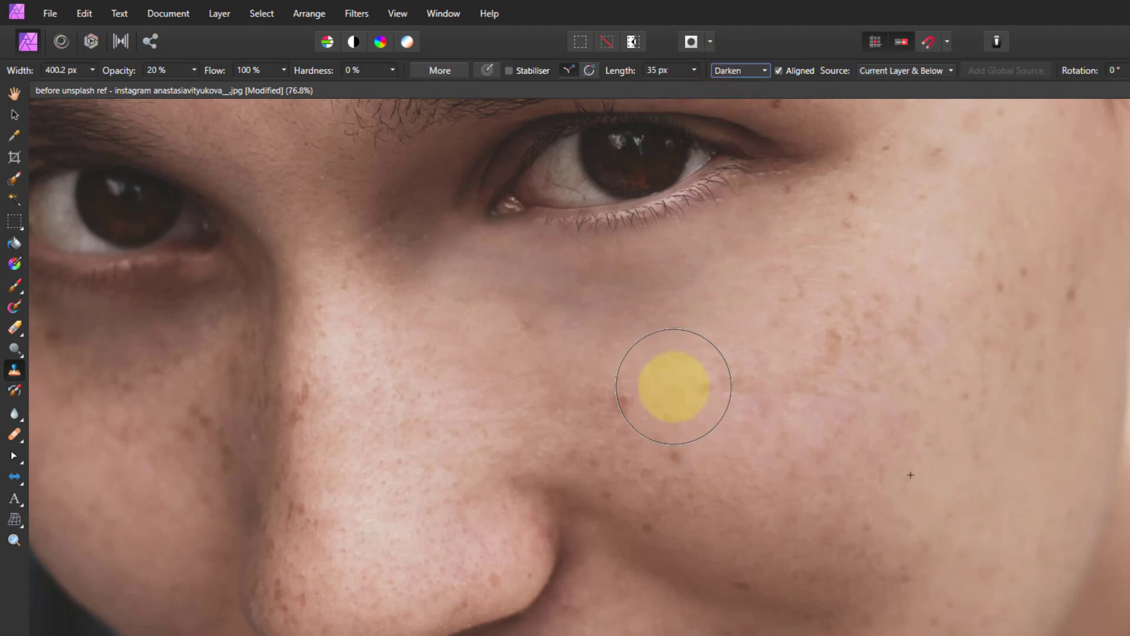
left_click(646, 371, "alt")
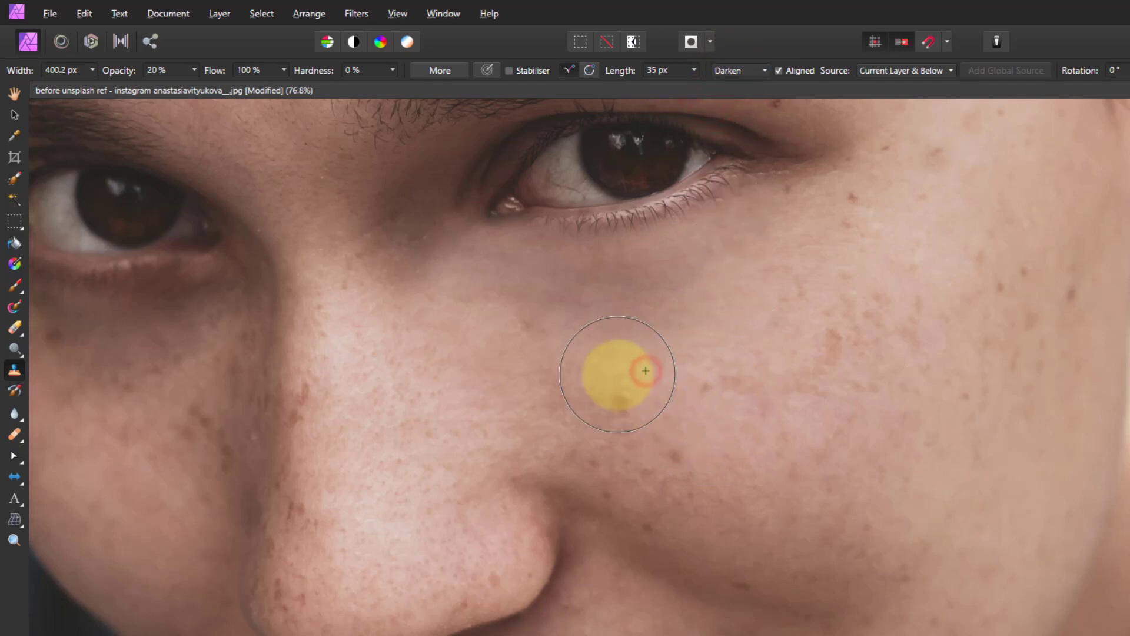
key("bracketleft")
key("bracketleft")
key("bracketleft")
key("bracketleft")
key("bracketleft")
key("bracketleft")
key("bracketleft")
key("bracketleft")
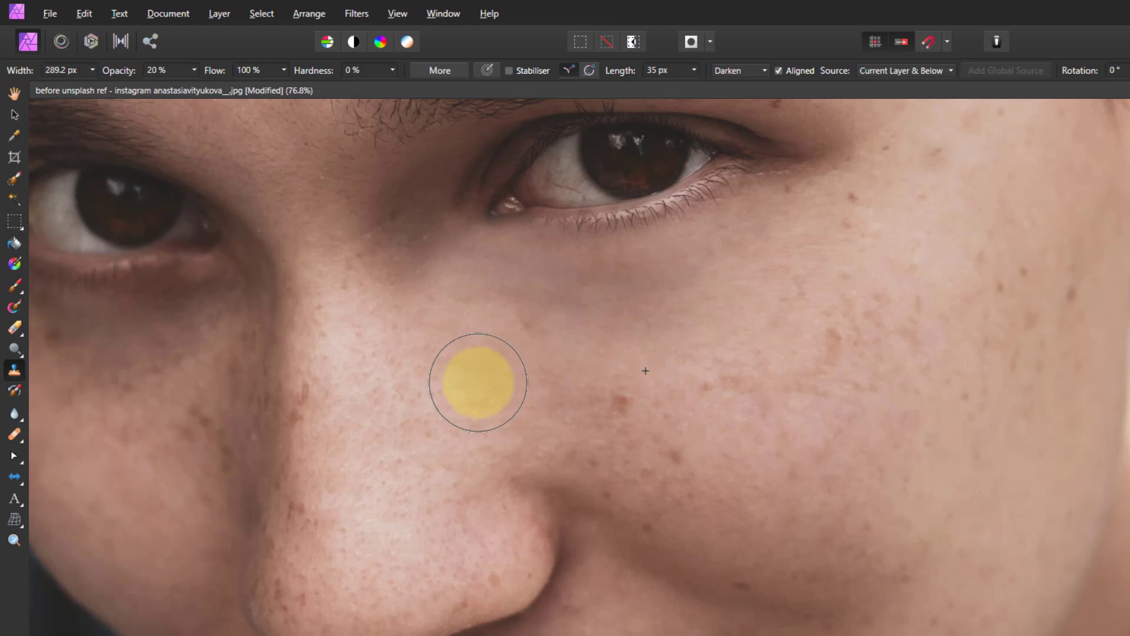
mouse_move(366, 334)
left_mouse_down()
mouse_move(368, 587)
mouse_move(375, 597)
mouse_move(461, 565)
left_mouse_up()
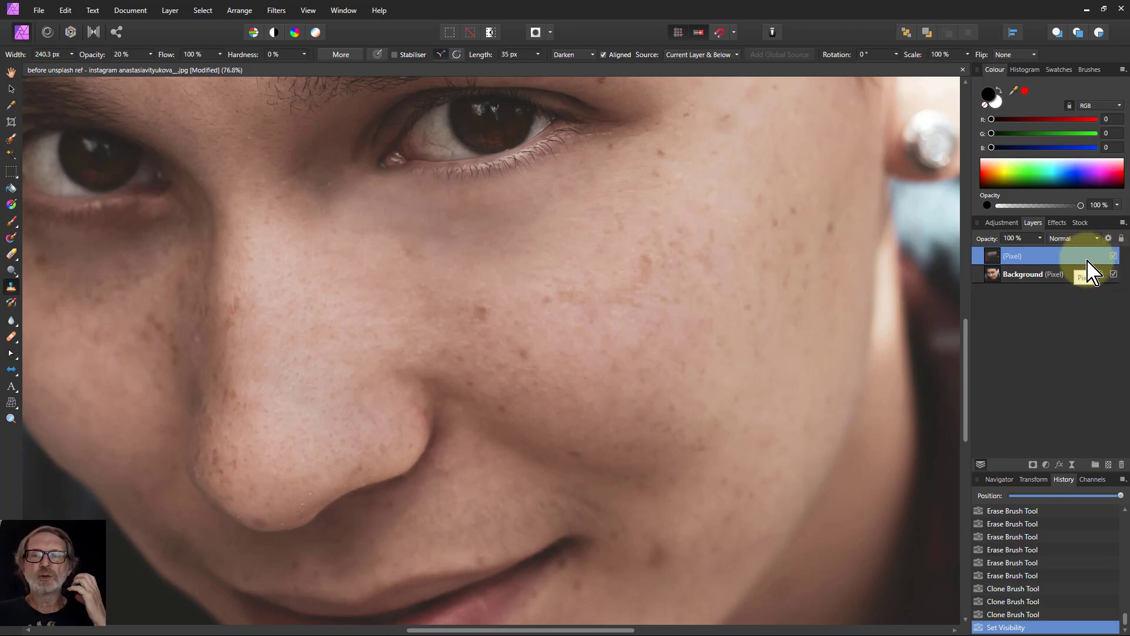
Step: Toggle the retouching pixel layer's visibility with the whole portrait in view to compare before and after
key("ctrl+0")
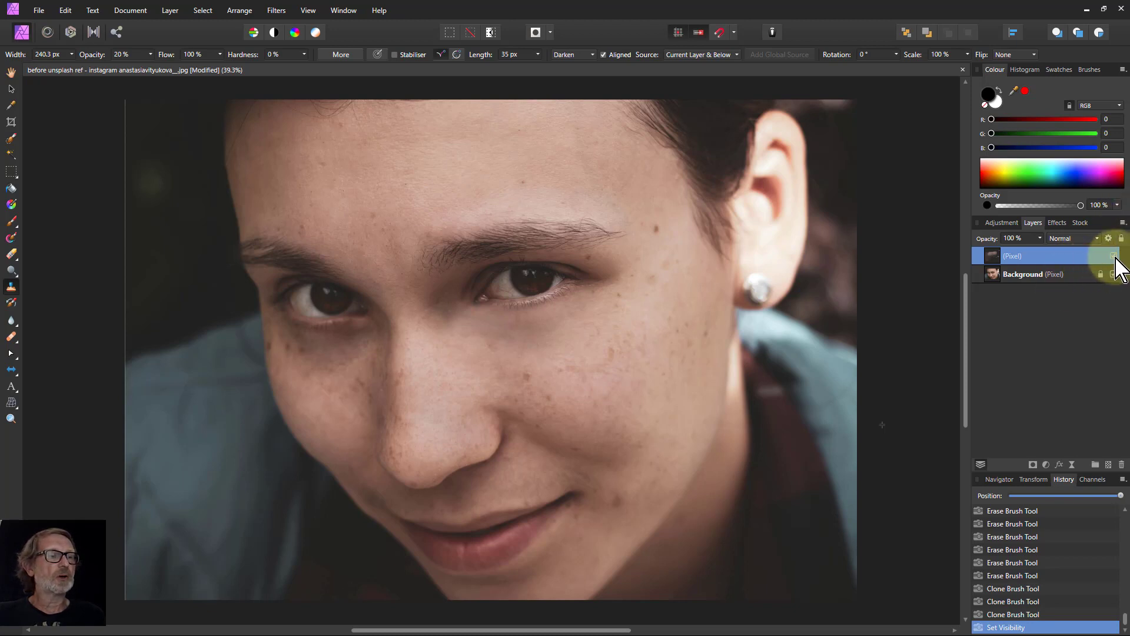
left_click(1112, 257)
left_click(1112, 257)
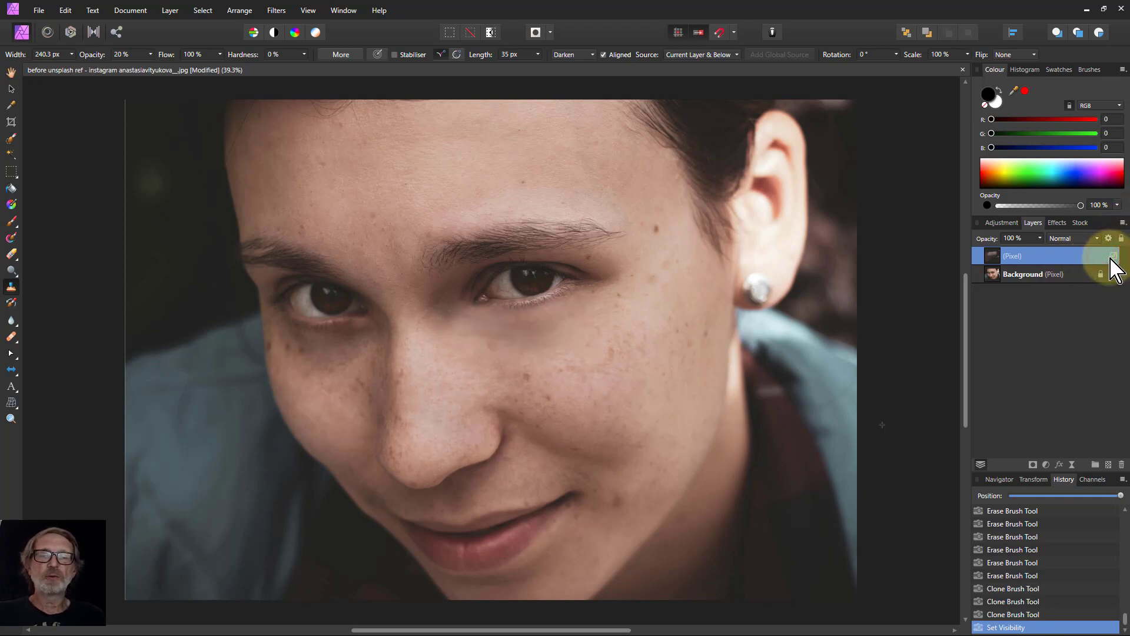